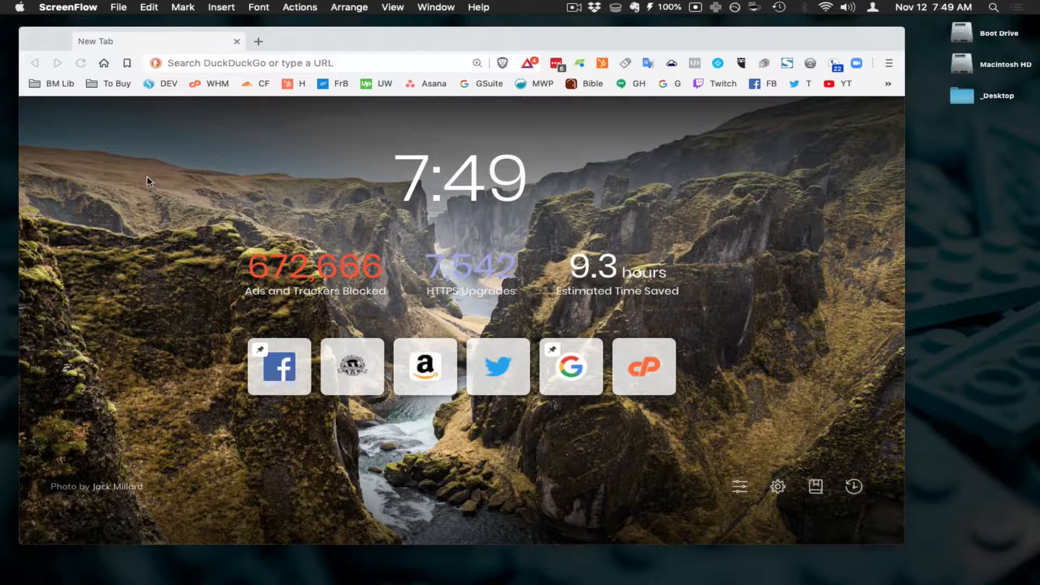
- Load the local DesktopServer Development Websites list from the DEV bookmark, then start a new Brave tab
{"action": "left_click", "coordinate": [151, 82]}
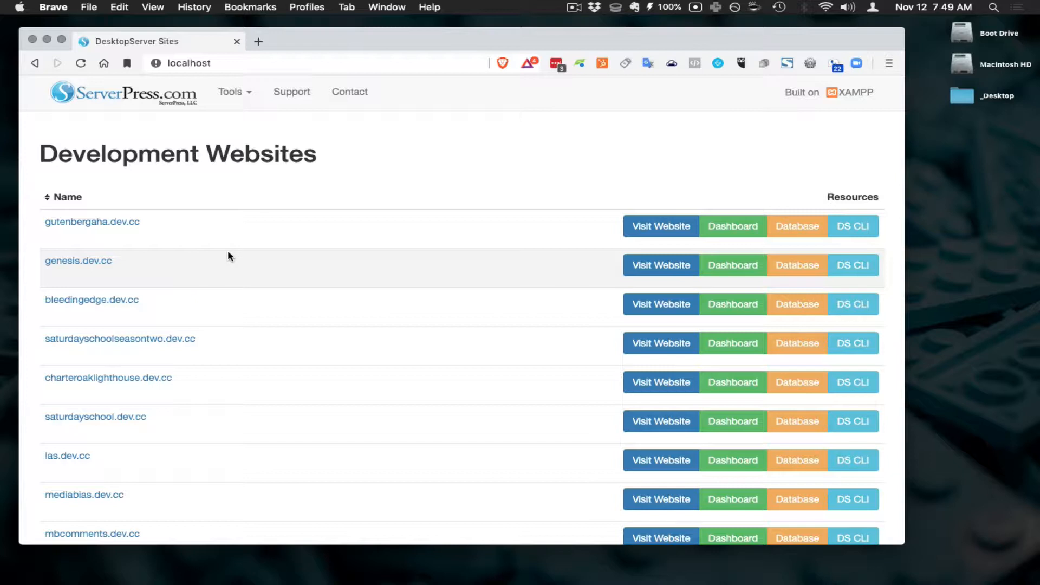
{"action": "key", "text": "alt+space"}
{"action": "type", "text": "scr"}
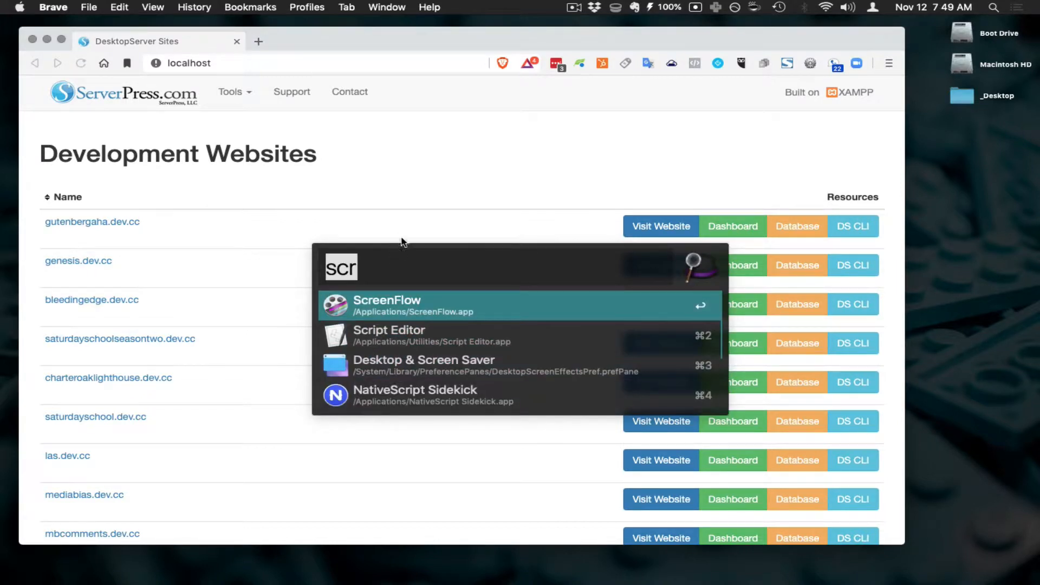
{"action": "left_click", "coordinate": [409, 221]}
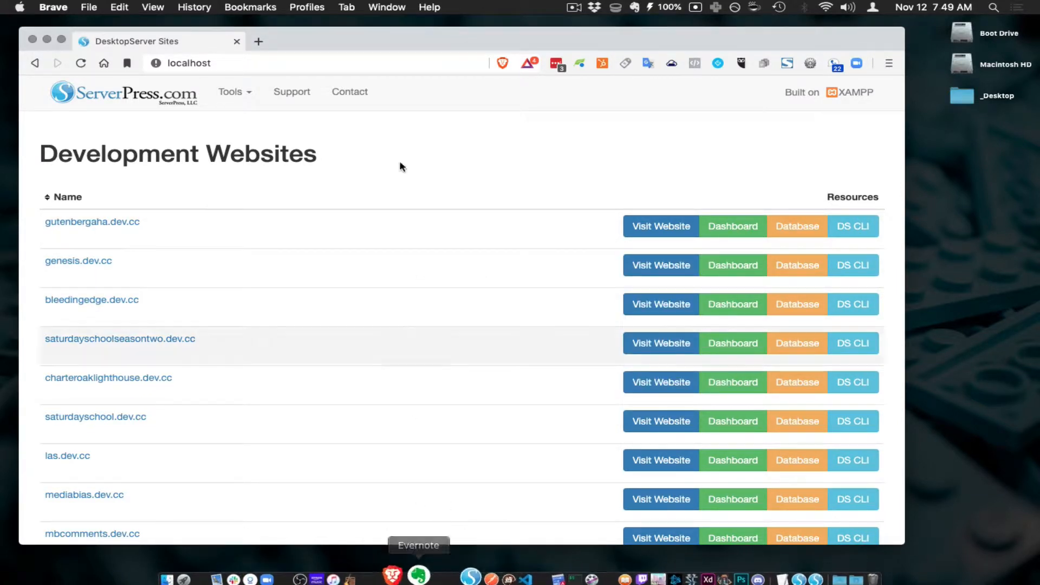
{"action": "left_click", "coordinate": [259, 41]}
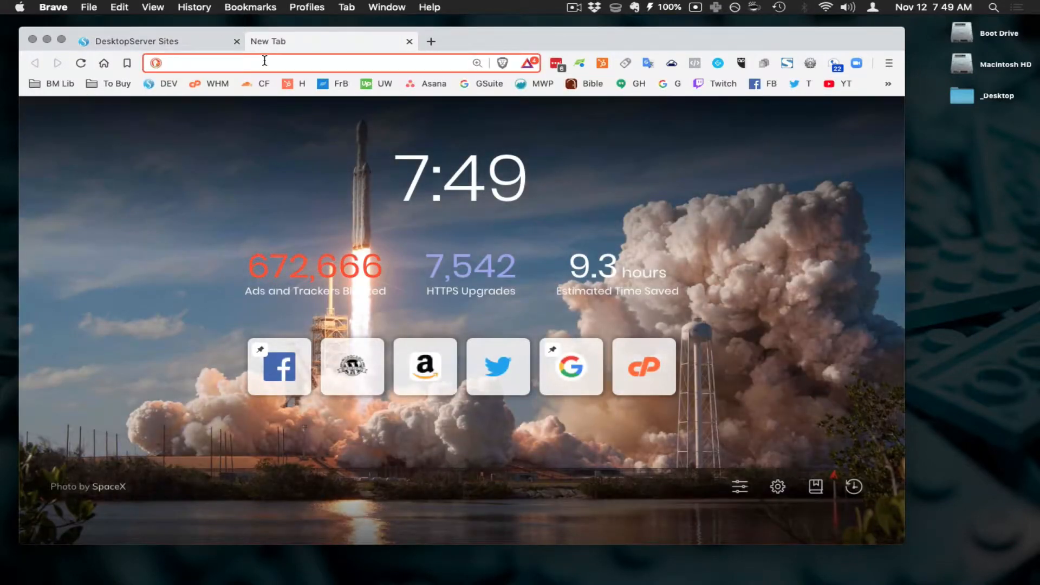
- Load serverpress.com and scroll through its list of DesktopServer premium features
{"action": "type", "text": "serv"}
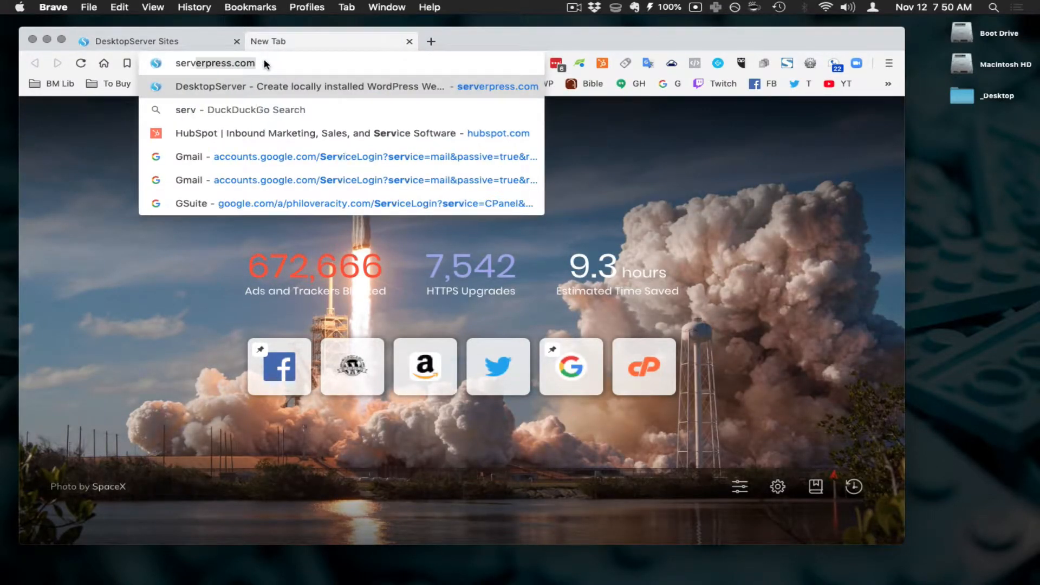
{"action": "type", "text": "erpress.com"}
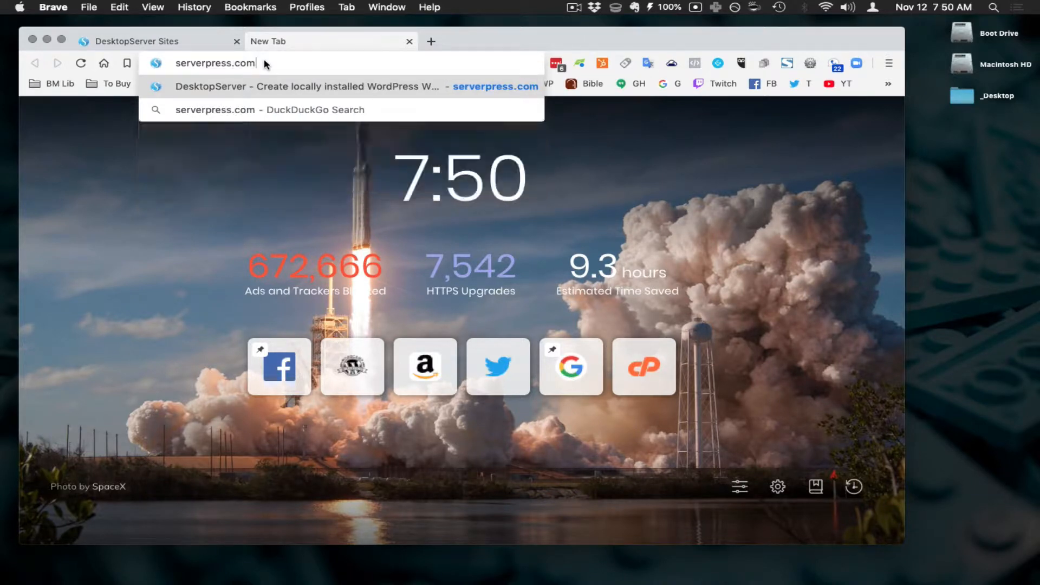
{"action": "key", "text": "Return"}
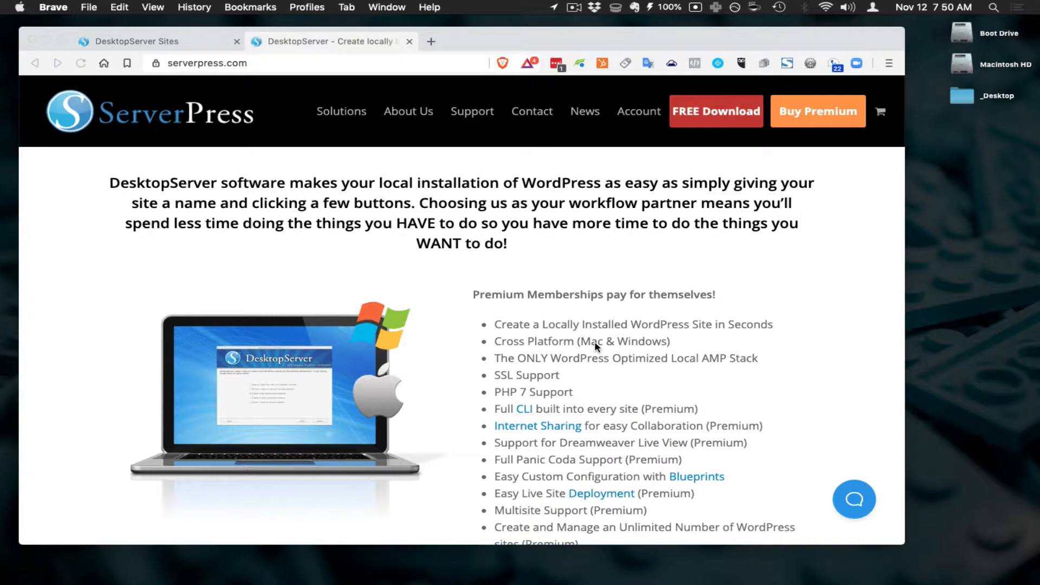
{"action": "scroll", "coordinate": [632, 338], "scroll_direction": "down", "scroll_amount": 7}
{"action": "scroll", "coordinate": [637, 342], "scroll_direction": "up", "scroll_amount": 5}
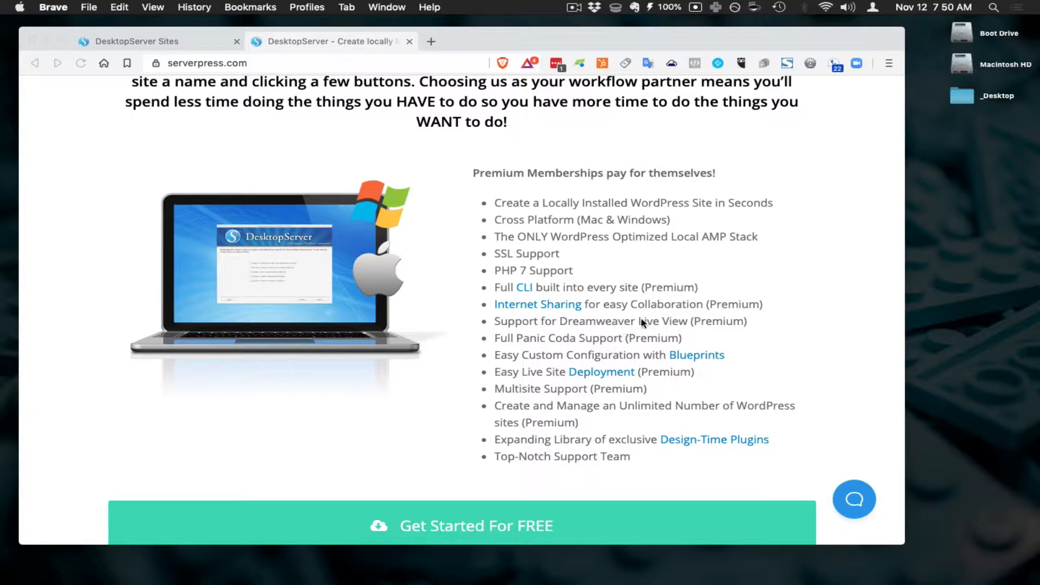
{"action": "left_click", "coordinate": [515, 329]}
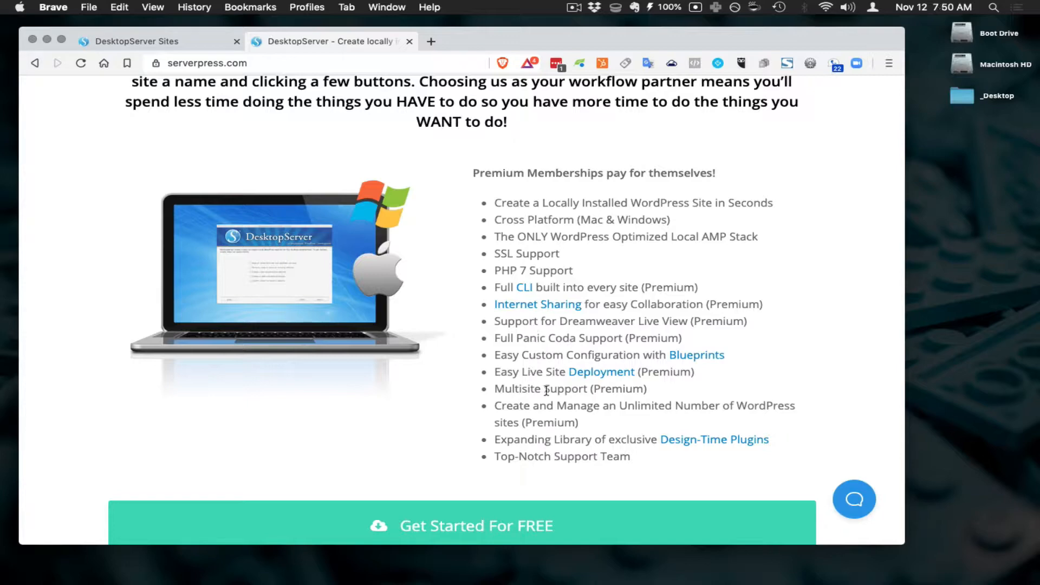
{"action": "scroll", "coordinate": [547, 390], "scroll_direction": "down", "scroll_amount": 5}
{"action": "scroll", "coordinate": [558, 390], "scroll_direction": "down", "scroll_amount": 2}
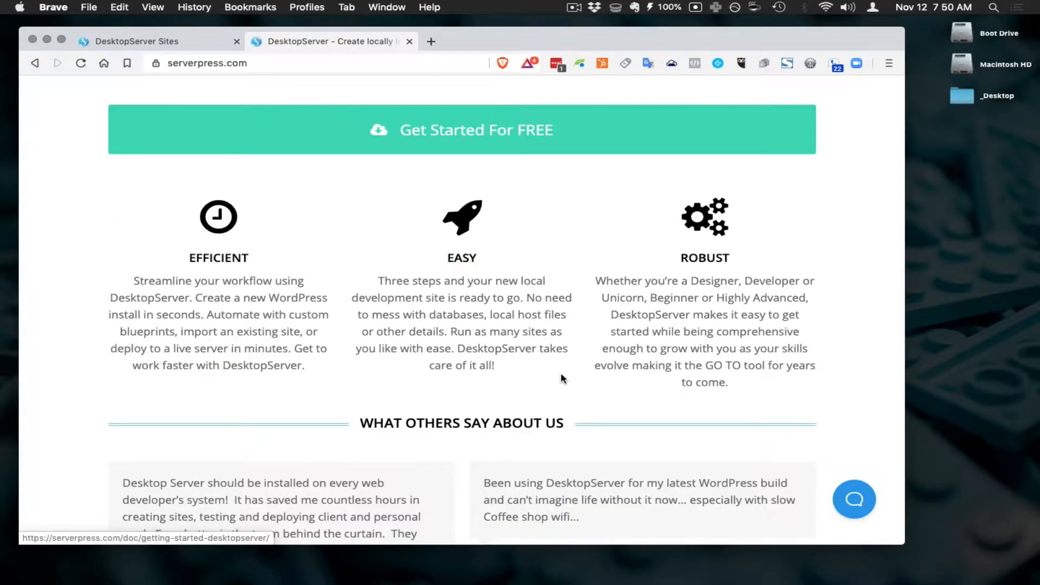
{"action": "scroll", "coordinate": [560, 380], "scroll_direction": "down", "scroll_amount": 6}
{"action": "scroll", "coordinate": [561, 375], "scroll_direction": "up", "scroll_amount": 10}
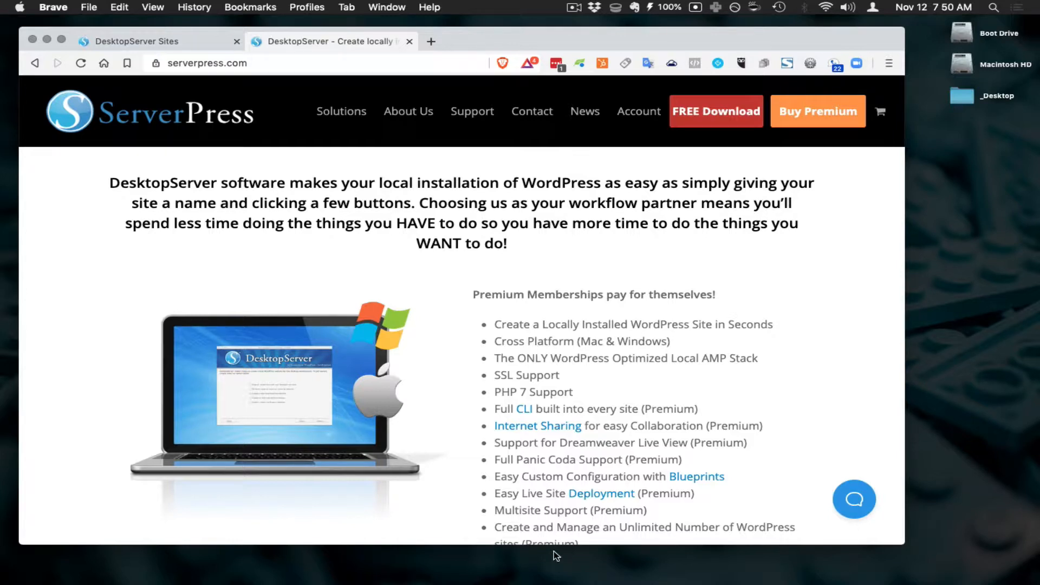
{"action": "mouse_move", "coordinate": [553, 584]}
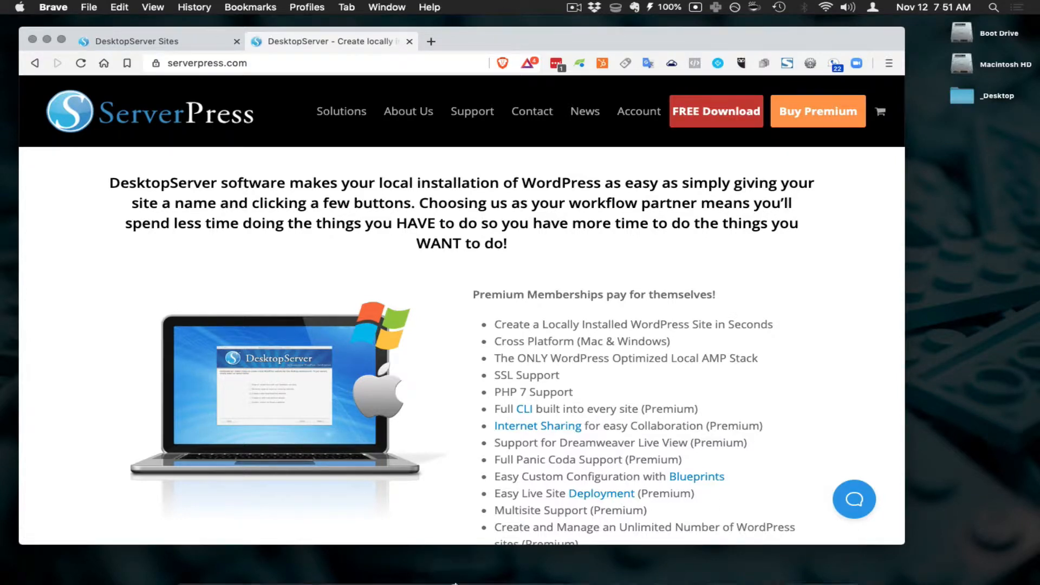
{"action": "mouse_move", "coordinate": [401, 582]}
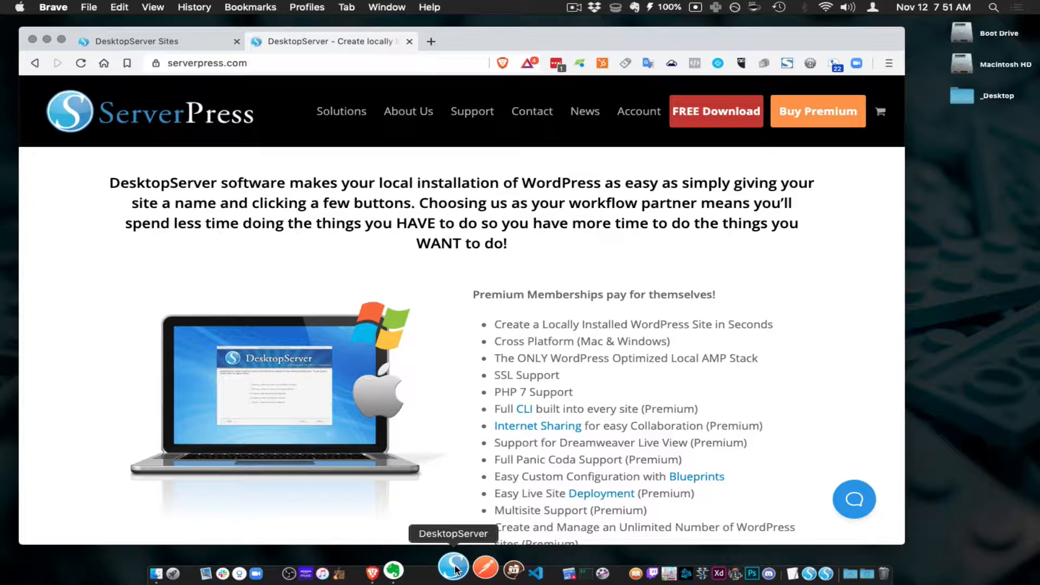
- Launch DesktopServer and restart it with administrator privileges, authorising with the Mac password
{"action": "left_click", "coordinate": [457, 569]}
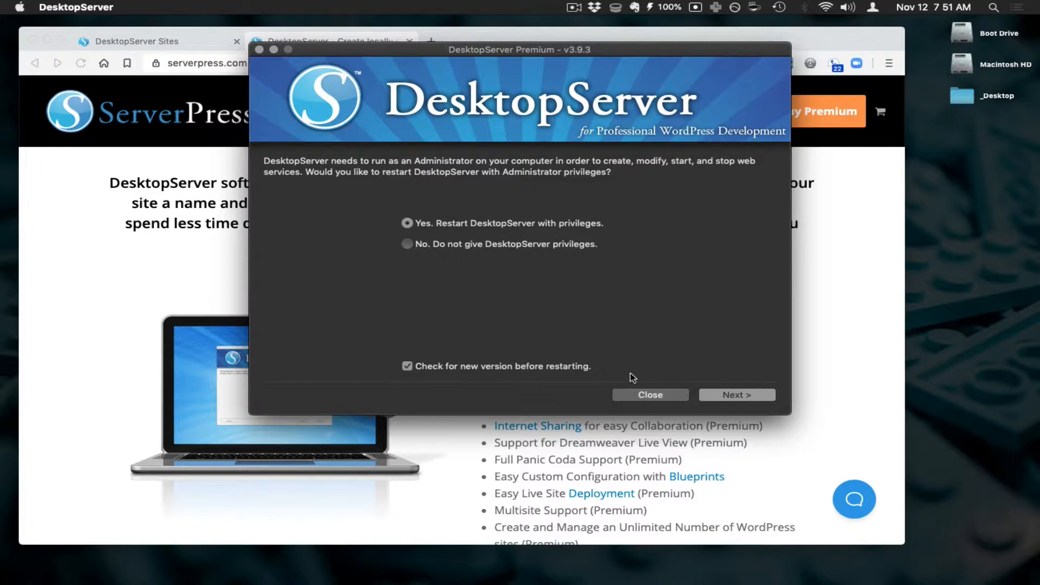
{"action": "left_click", "coordinate": [725, 395]}
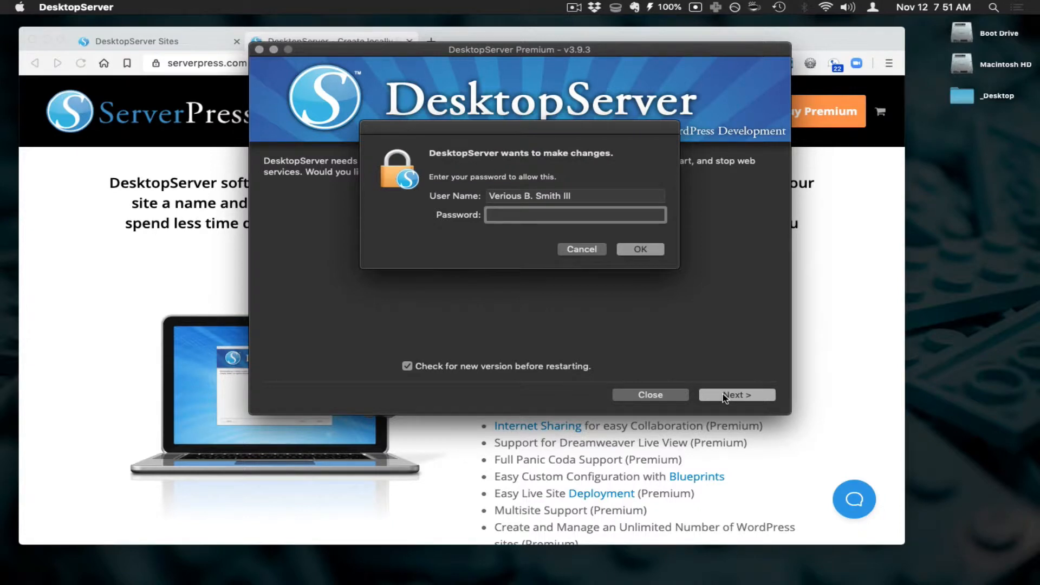
{"action": "type", "text": "•••••••••"}
{"action": "key", "text": "Return"}
{"action": "left_click", "coordinate": [725, 395]}
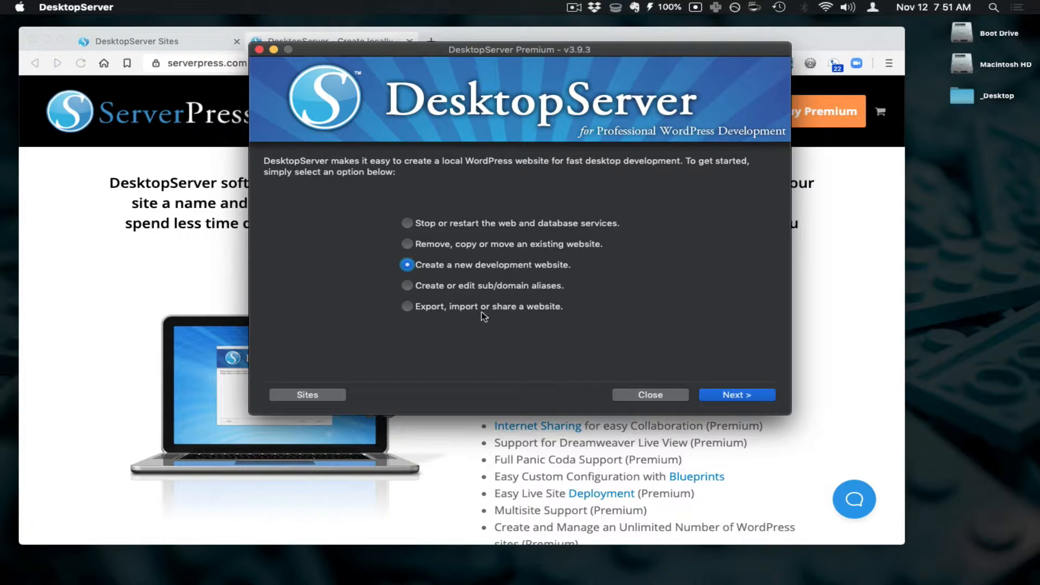
- Create a development website named 'testwebsite' from the WordPress-5.2.3.zip blueprint
{"action": "left_click", "coordinate": [757, 398]}
{"action": "left_click", "coordinate": [585, 252]}
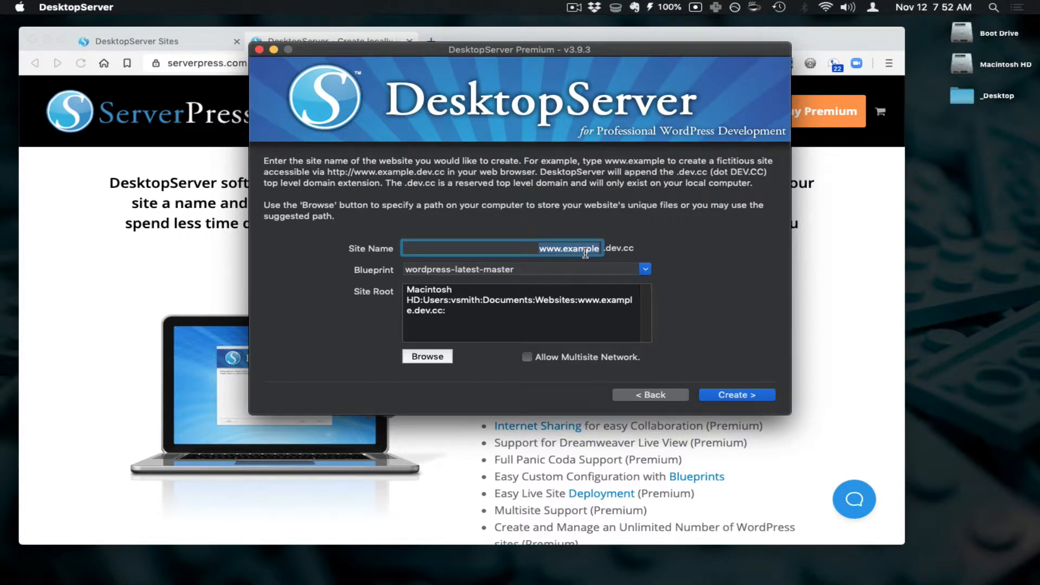
{"action": "type", "text": "test"}
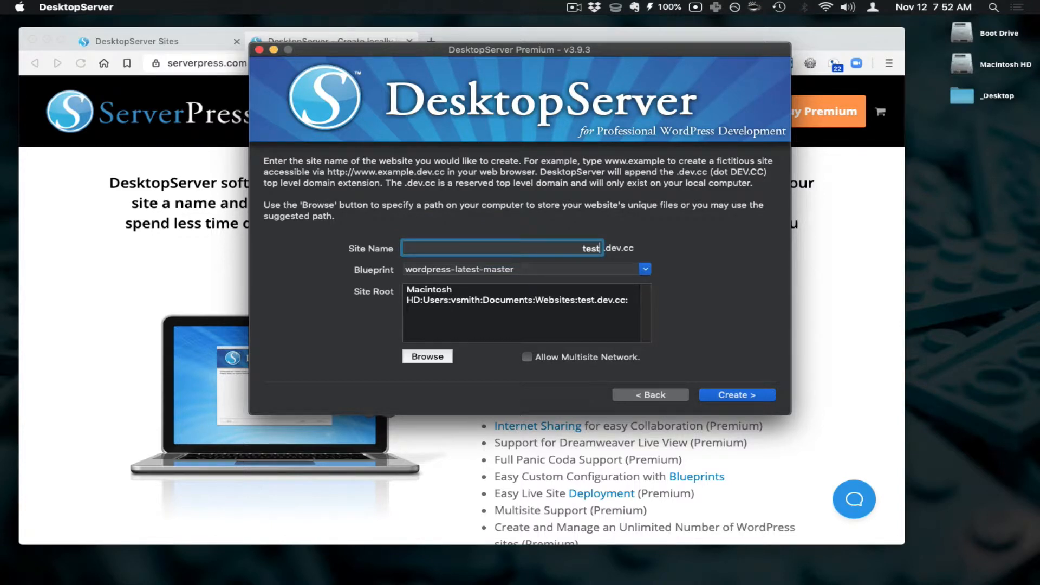
{"action": "type", "text": "website"}
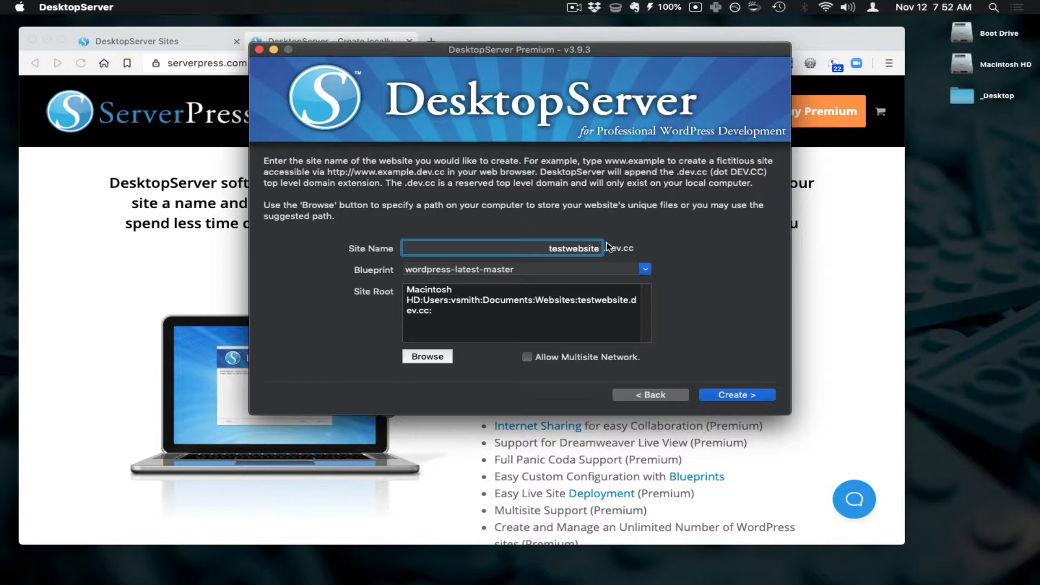
{"action": "left_click", "coordinate": [642, 270]}
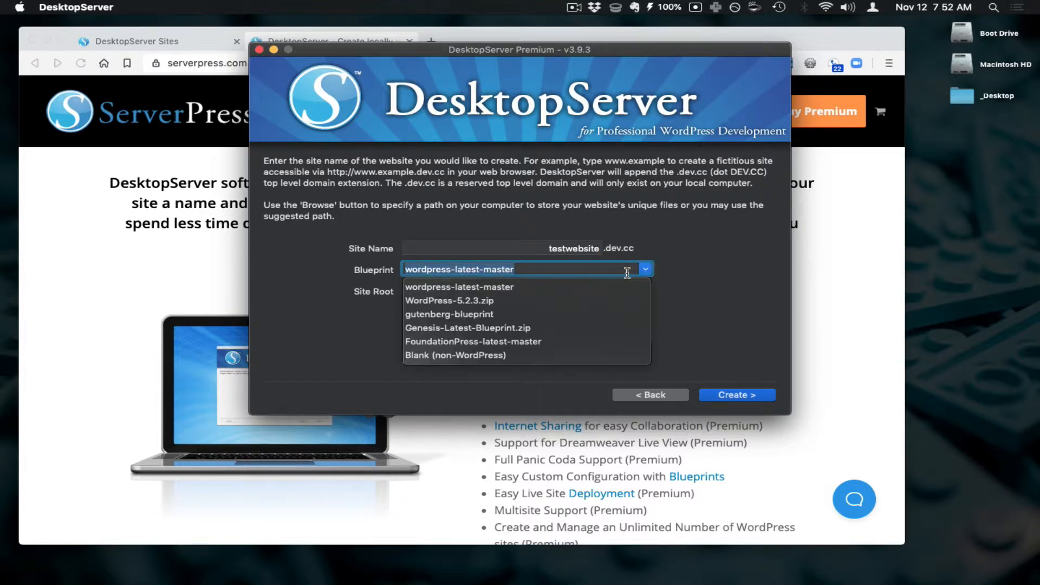
{"action": "left_click", "coordinate": [487, 301]}
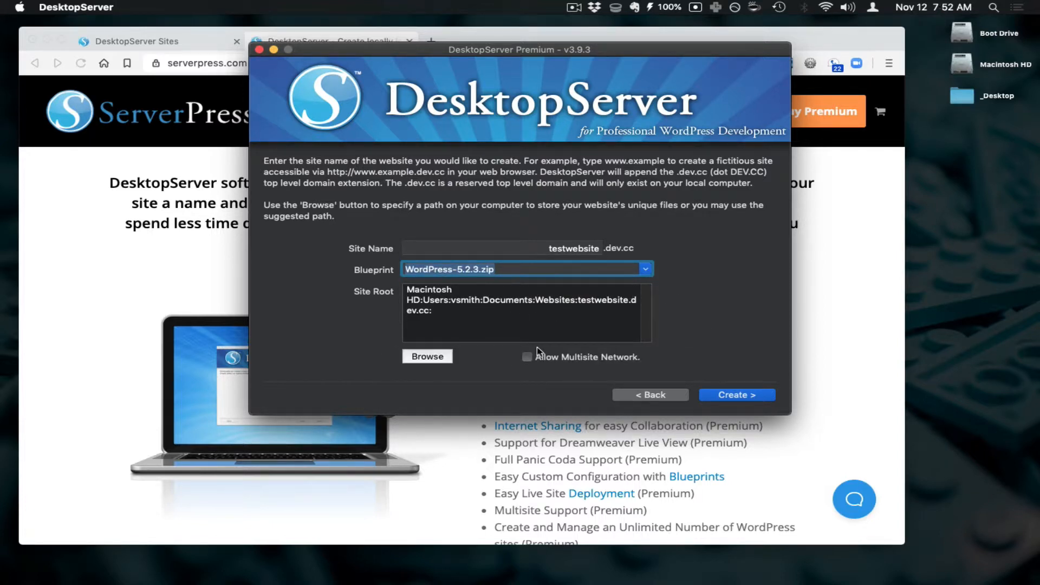
{"action": "left_click", "coordinate": [737, 397]}
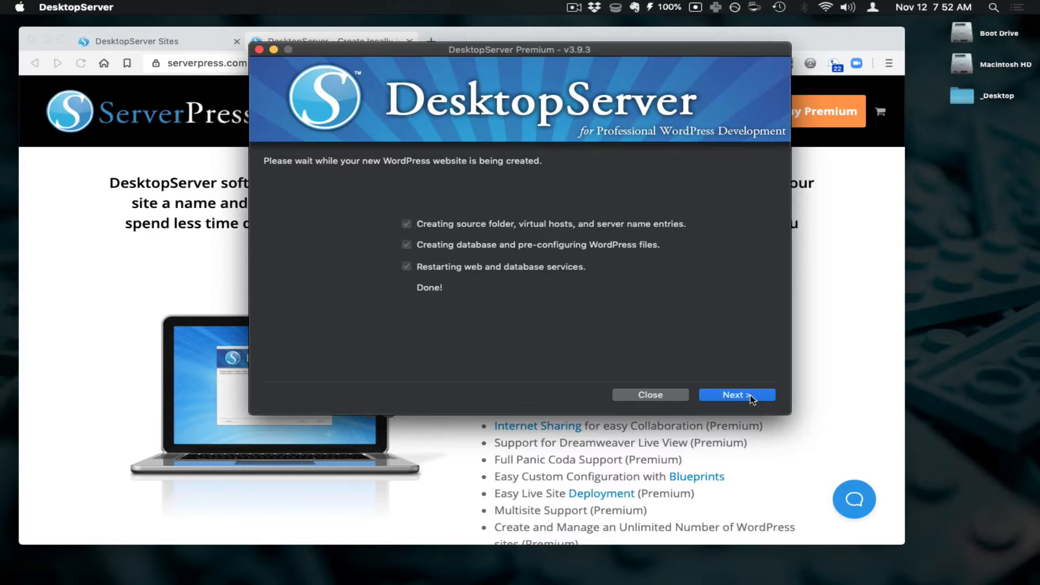
- Finish setup and open testwebsite.dev.cc/wp-admin/install.php in the browser
{"action": "left_click", "coordinate": [752, 398]}
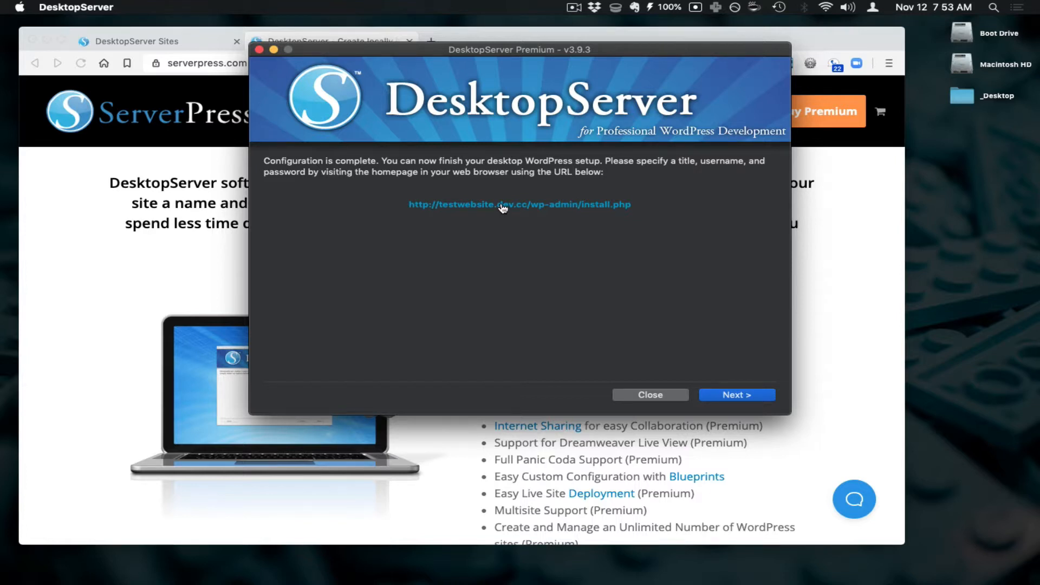
{"action": "left_click", "coordinate": [503, 205]}
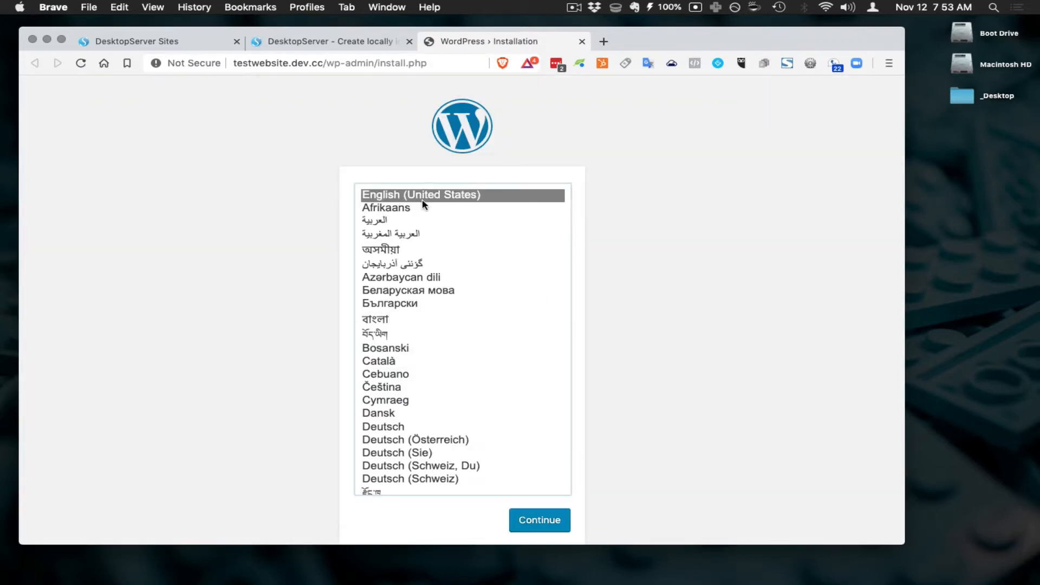
- Keep English, then enter site title 'Desktop Server Example', username 'admin' and a password
{"action": "left_click", "coordinate": [540, 521]}
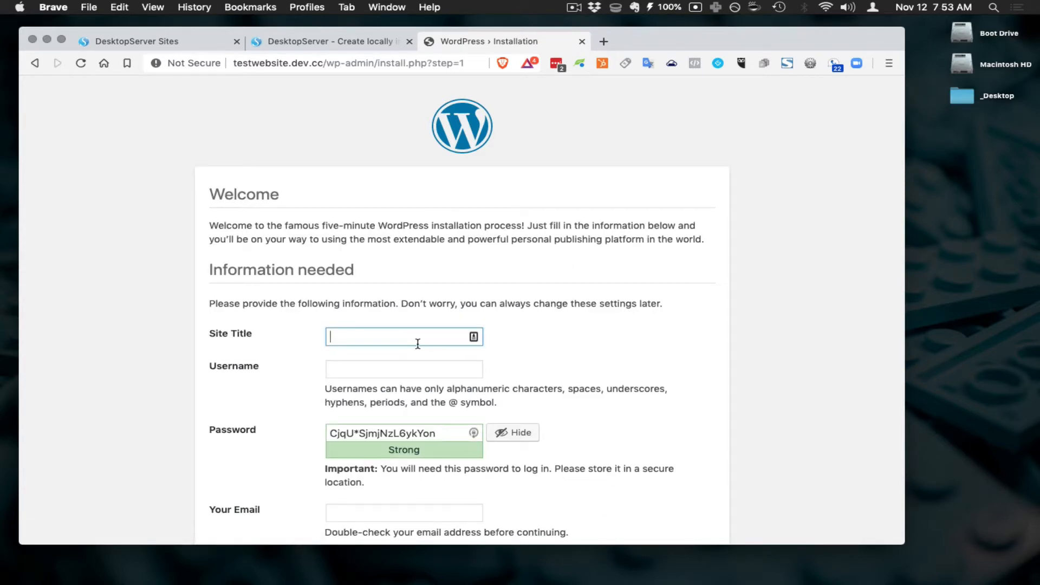
{"action": "type", "text": "Desktop Server Example"}
{"action": "key", "text": "Tab"}
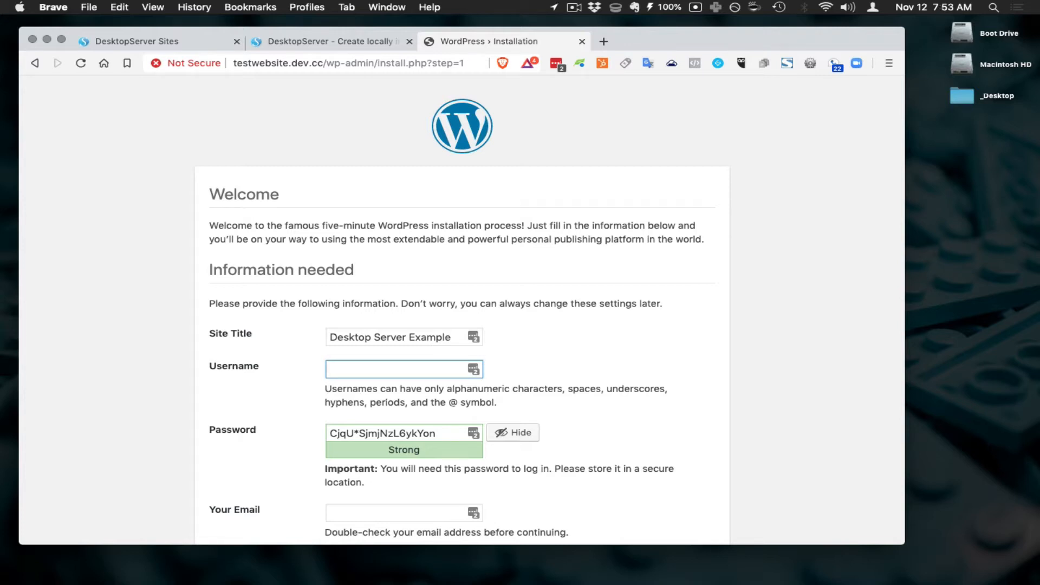
{"action": "type", "text": "admin"}
{"action": "key", "text": "Tab"}
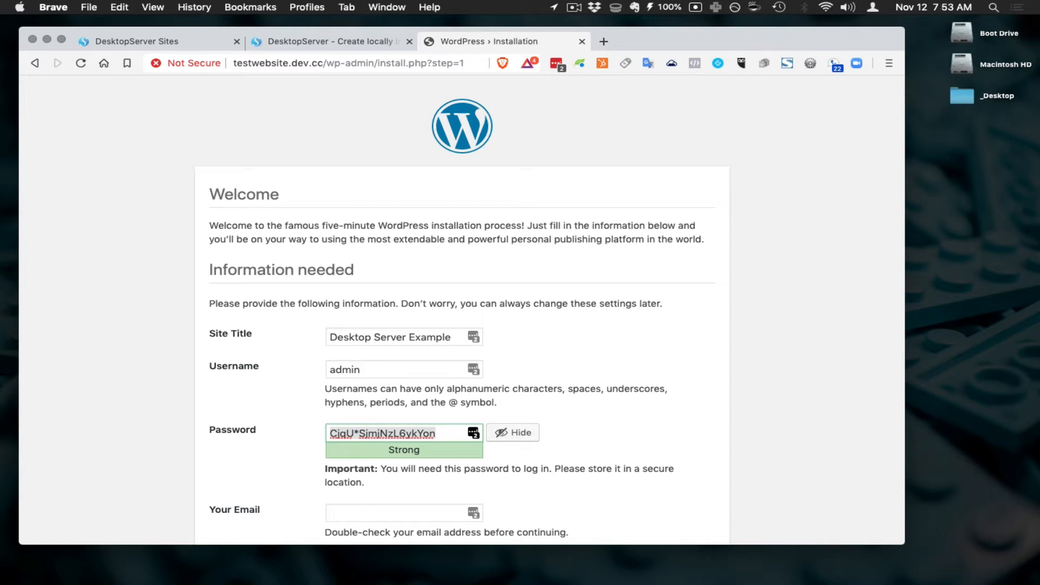
{"action": "type", "text": "passw"}
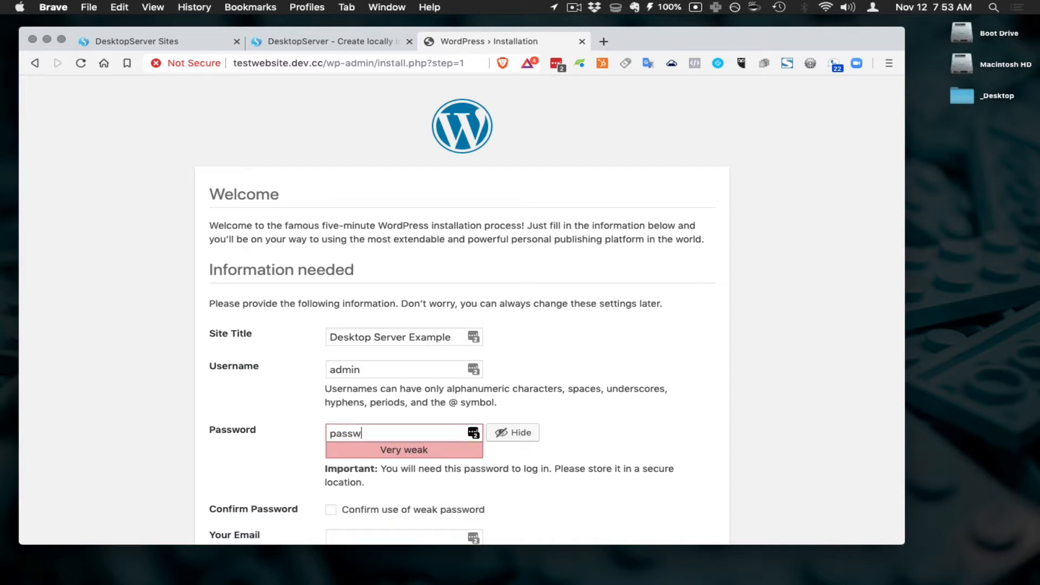
{"action": "type", "text": "ord"}
- Confirm use of the weak password, enter the admin e-mail address, and install WordPress
{"action": "scroll", "coordinate": [526, 381], "scroll_direction": "down", "scroll_amount": 3}
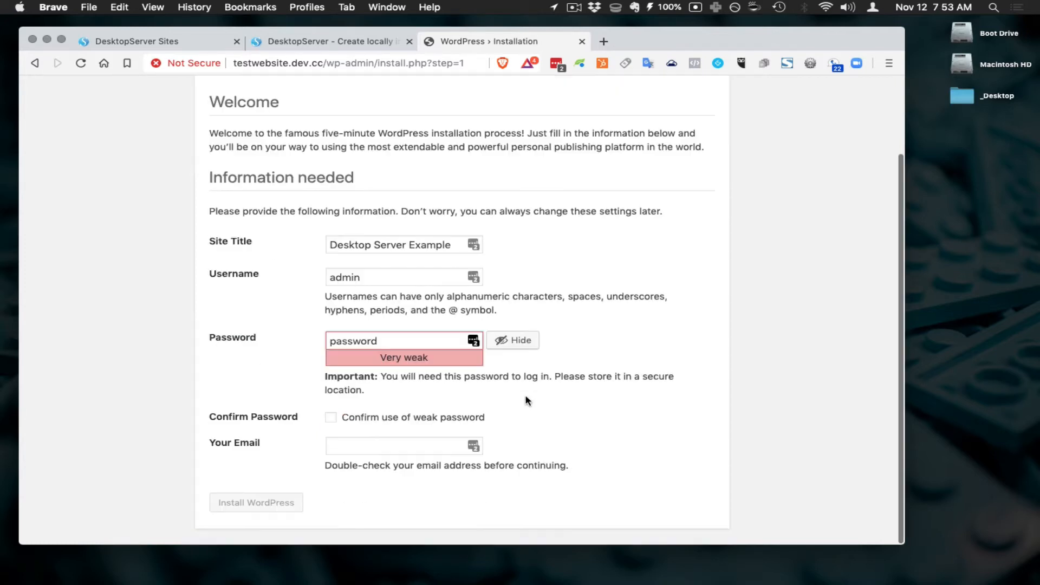
{"action": "left_click", "coordinate": [329, 417]}
{"action": "left_click", "coordinate": [453, 454]}
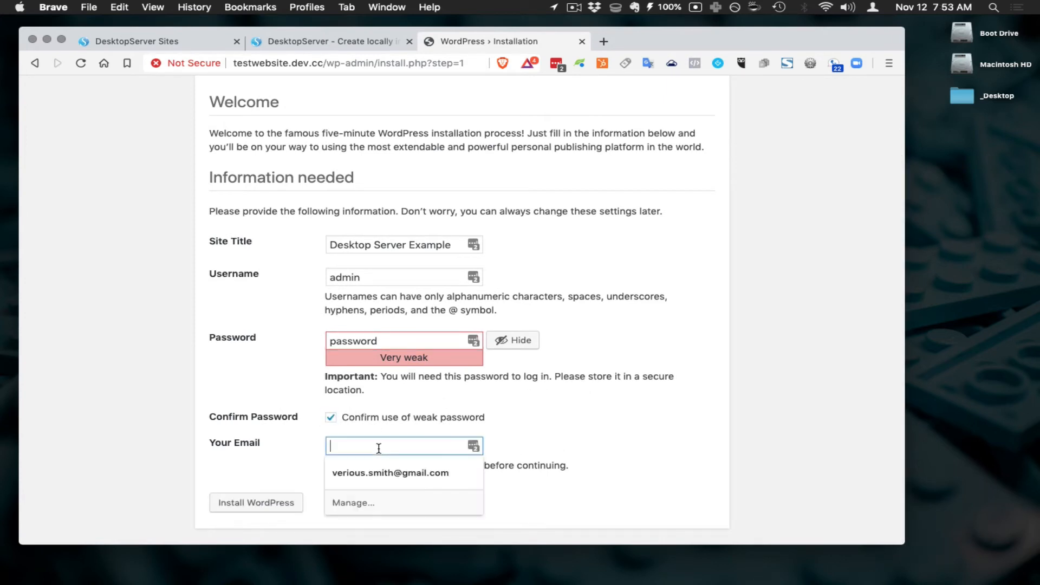
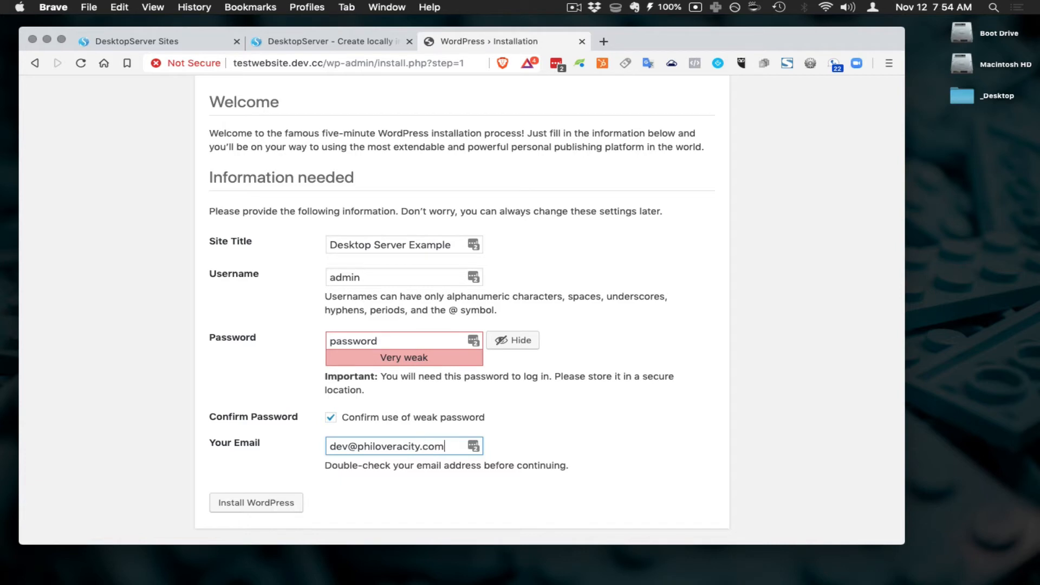
{"action": "left_click", "coordinate": [284, 504]}
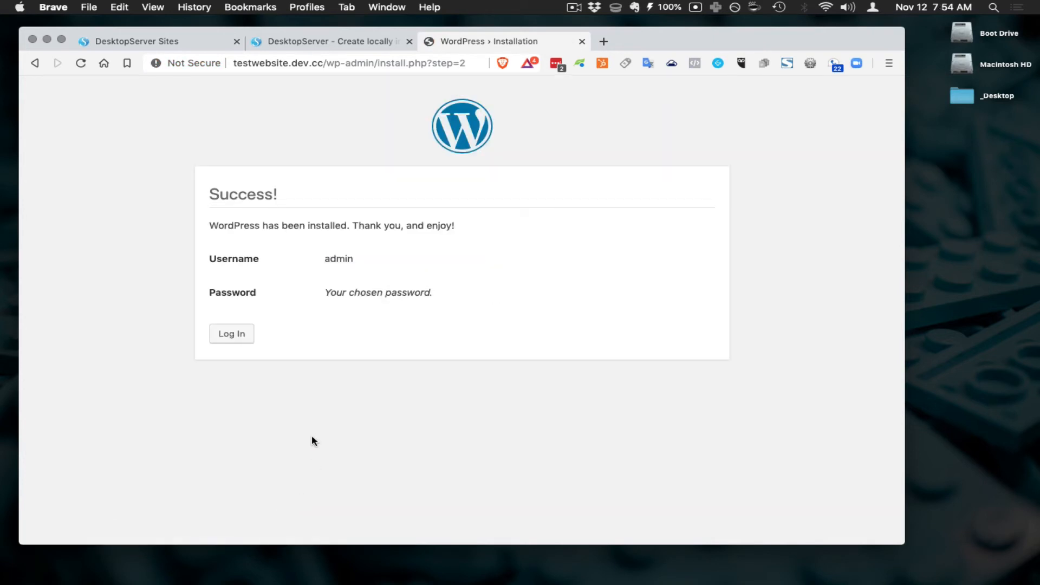
- Log in as 'admin' with the account password and decline saving the login to LastPass
{"action": "left_click", "coordinate": [252, 333]}
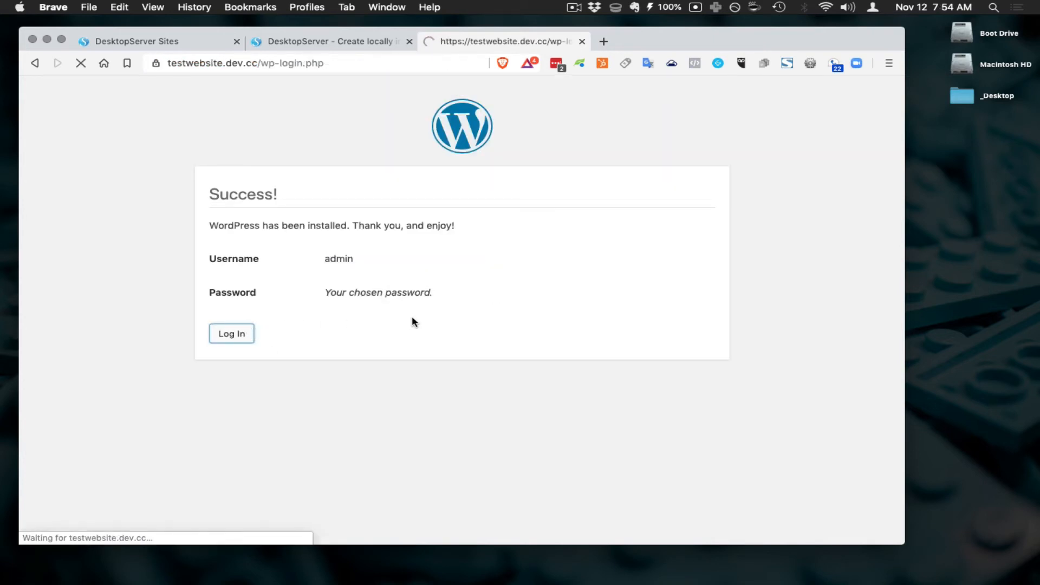
{"action": "left_click", "coordinate": [437, 255]}
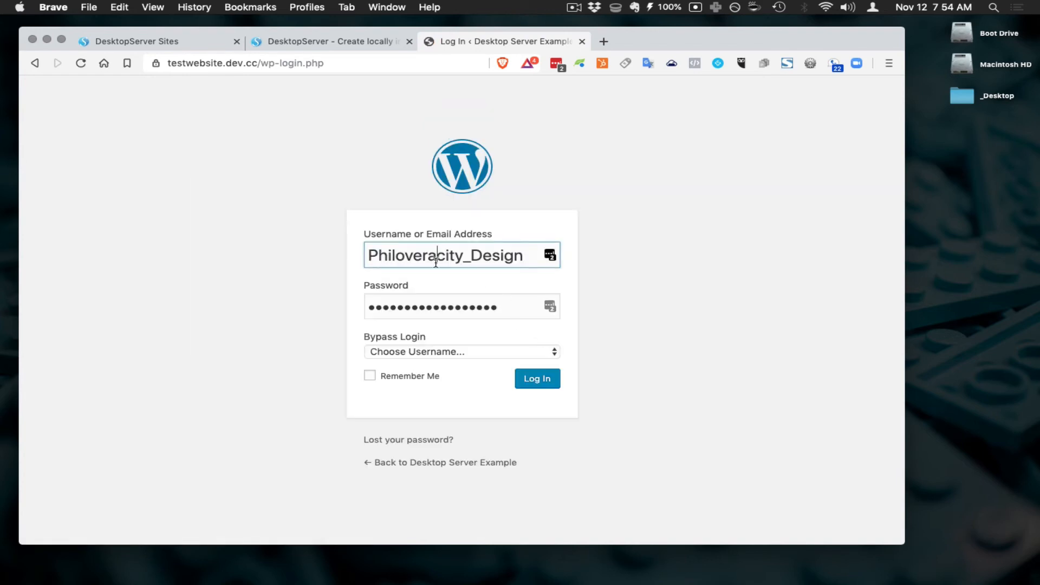
{"action": "double_click", "coordinate": [436, 263]}
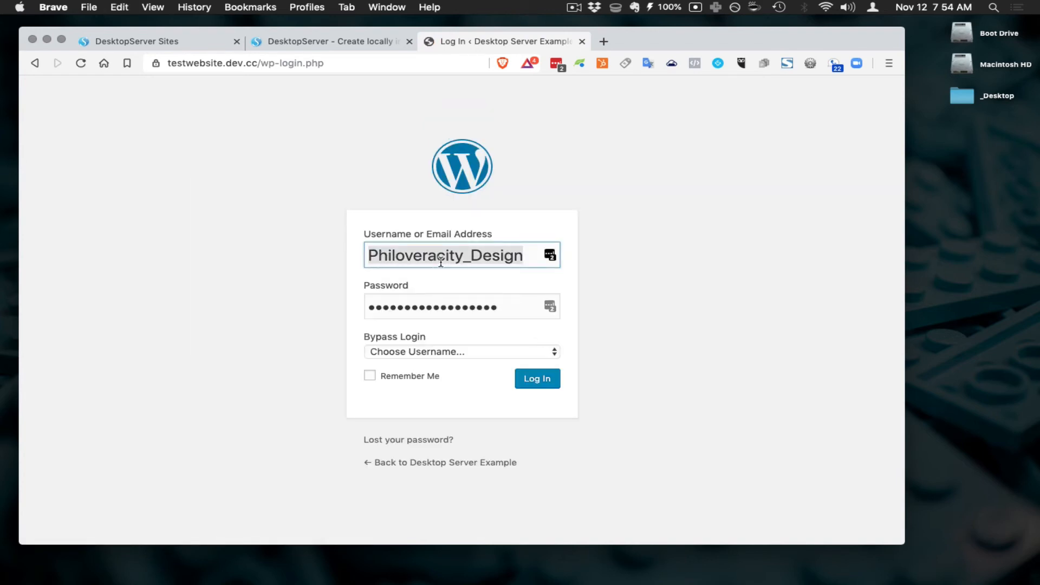
{"action": "type", "text": "admin"}
{"action": "key", "text": "Tab"}
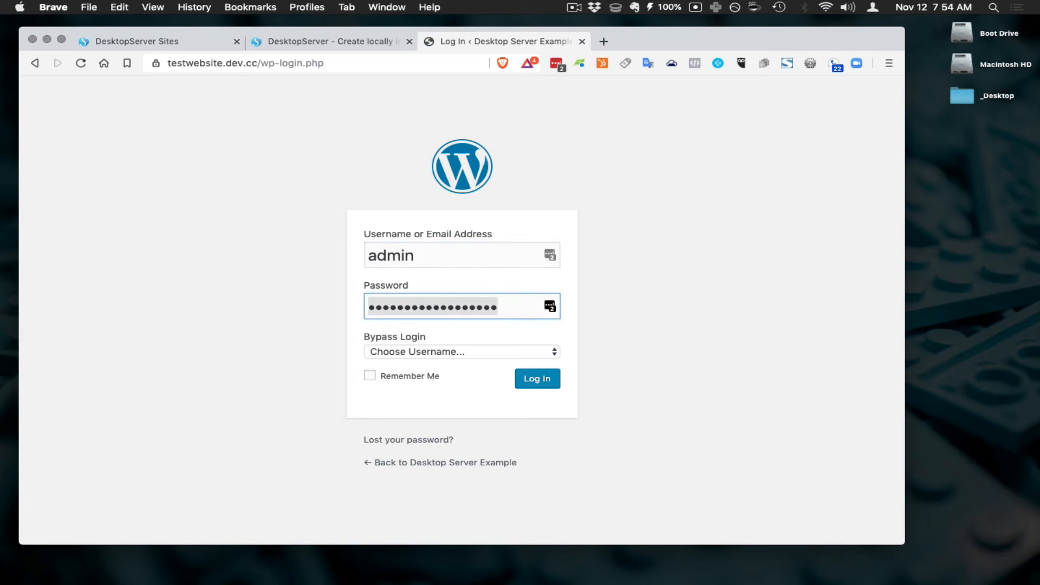
{"action": "type", "text": "letmein"}
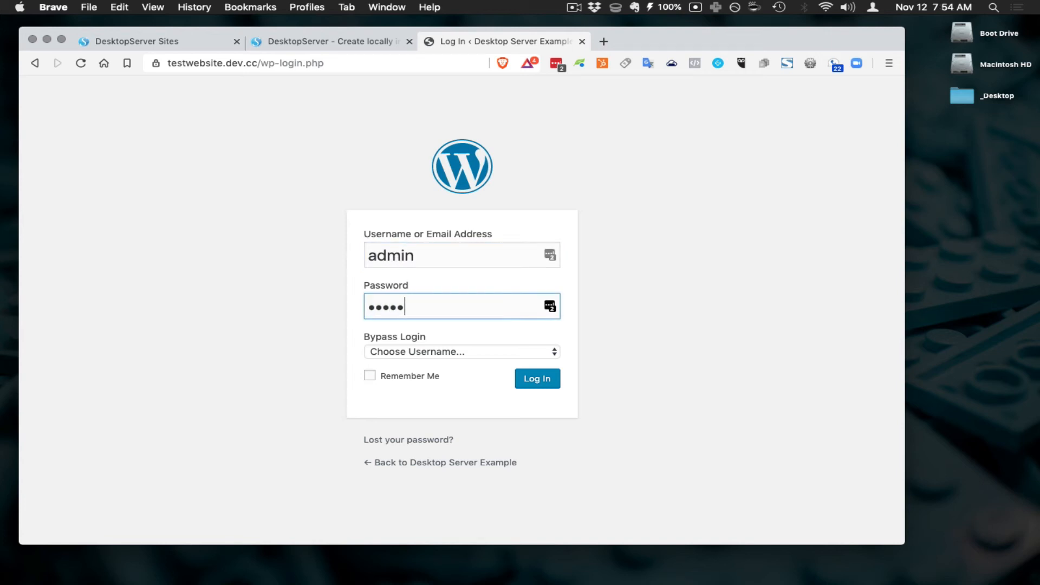
{"action": "type", "text": "1"}
{"action": "left_click", "coordinate": [542, 384]}
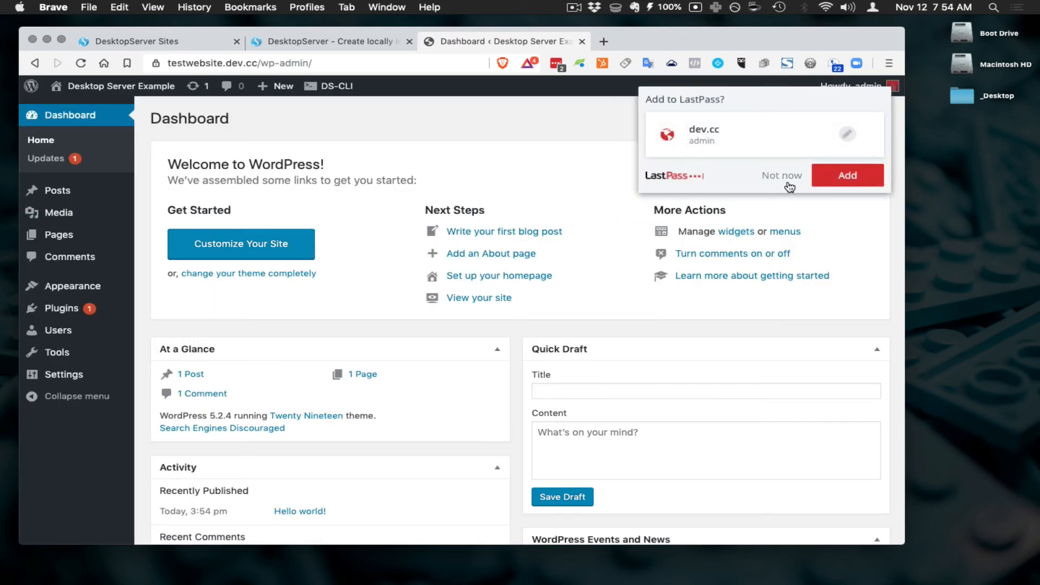
{"action": "left_click", "coordinate": [786, 183]}
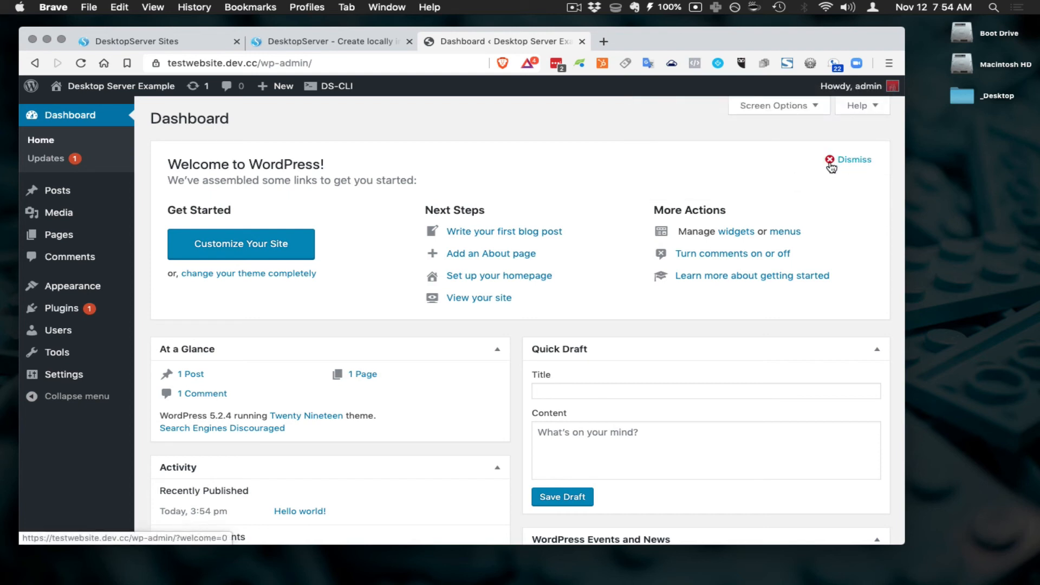